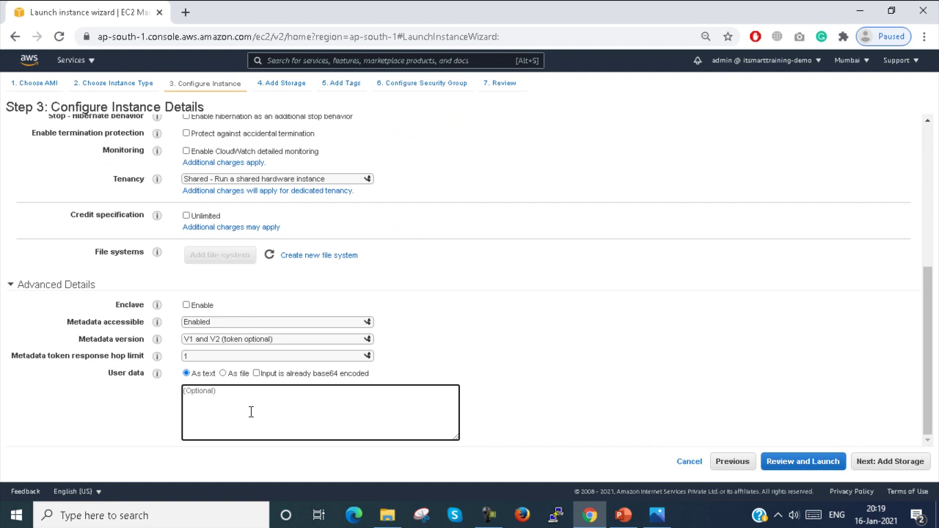
Step: Copy the whole httpd bash script from the Script slide in PowerPoint into the instance's User data in the AWS console
click(623, 515)
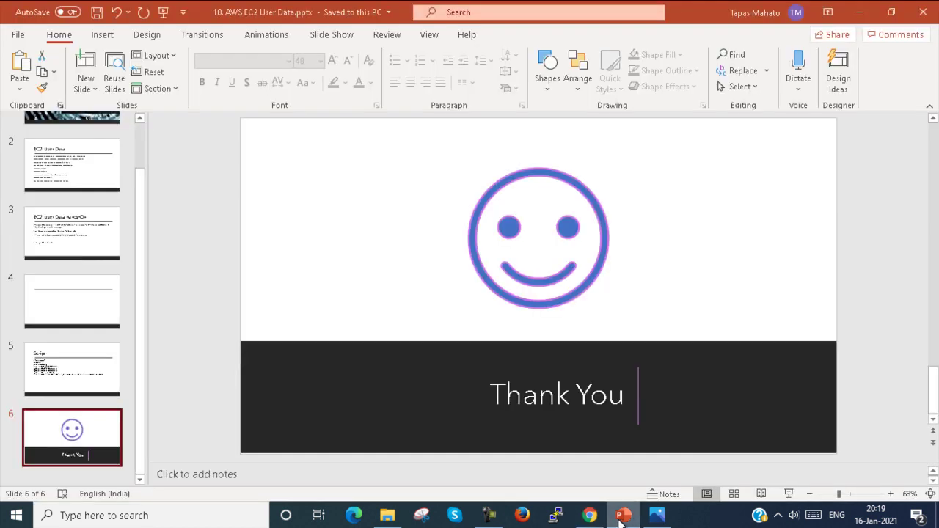
click(30, 353)
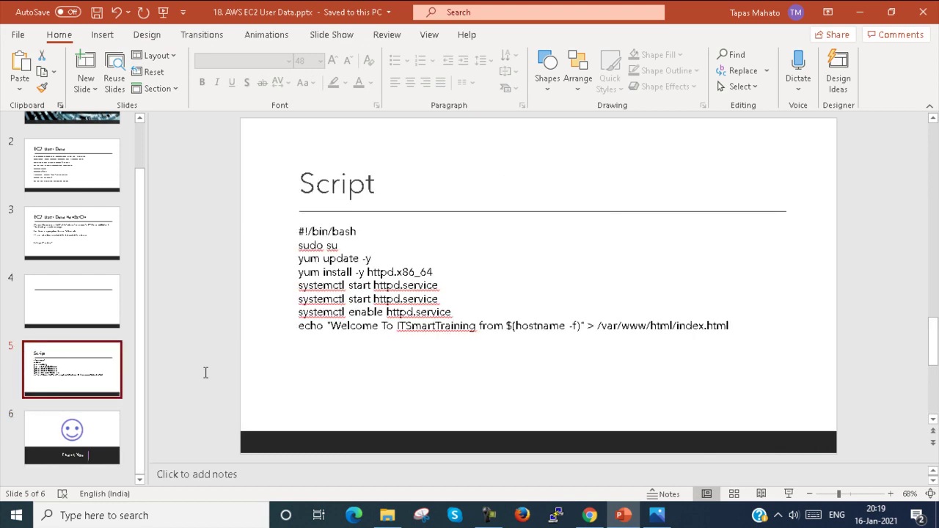
mouse_move(298, 235)
mouse_down()
mouse_move(371, 287)
mouse_move(292, 240)
mouse_up()
click(343, 266)
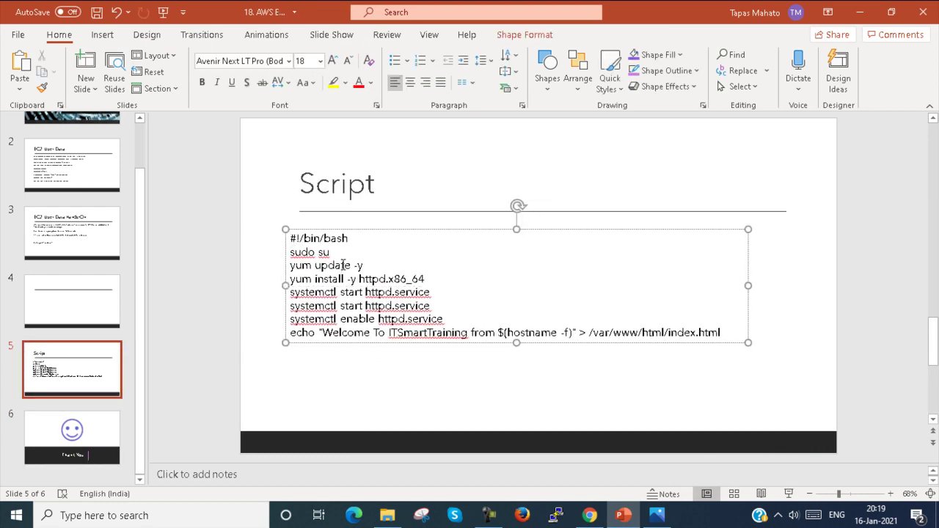
key(ctrl+a)
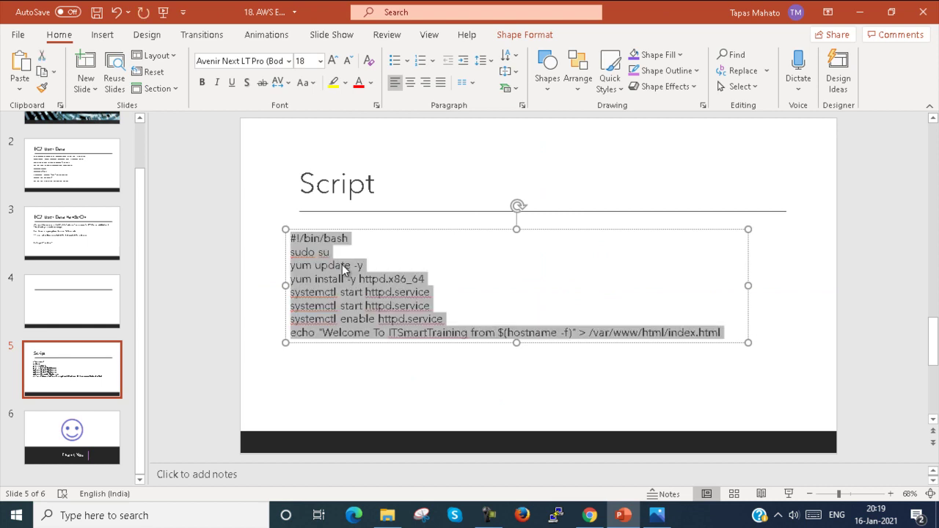
click(590, 515)
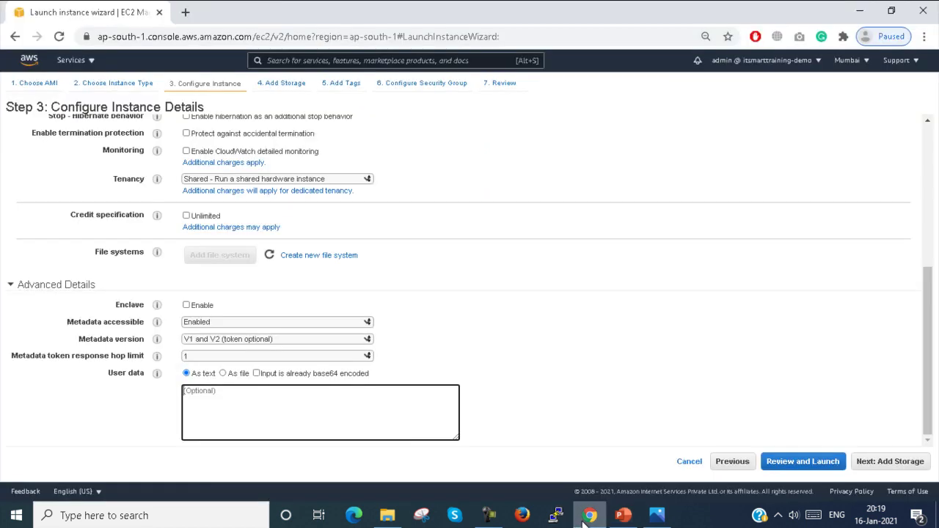
key(ctrl+v)
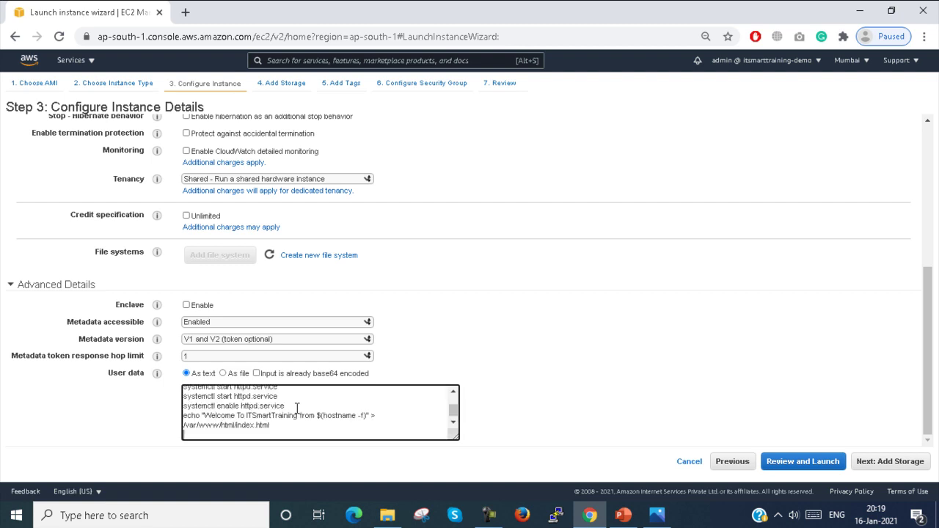
Step: Delete the duplicate "systemctl start httpd.service" line from the user data script and check the remaining lines
drag(285, 398, 182, 417)
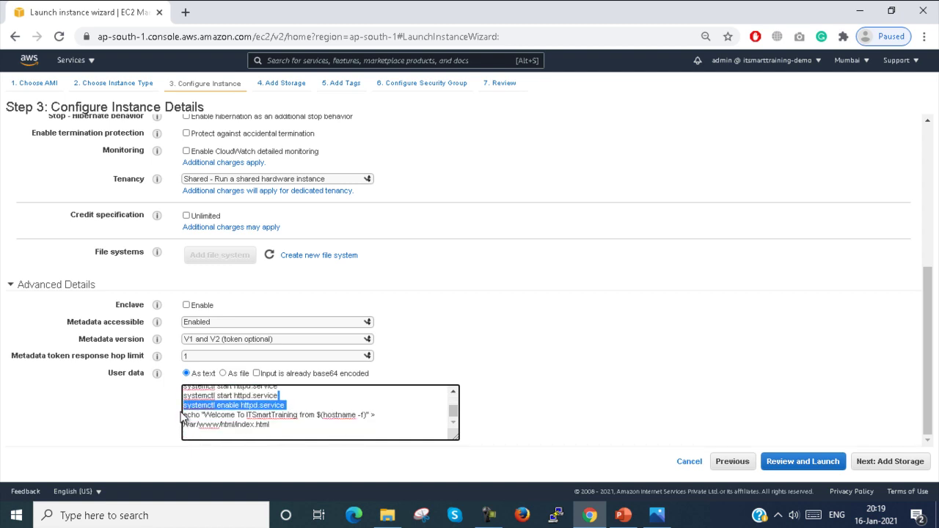
click(237, 396)
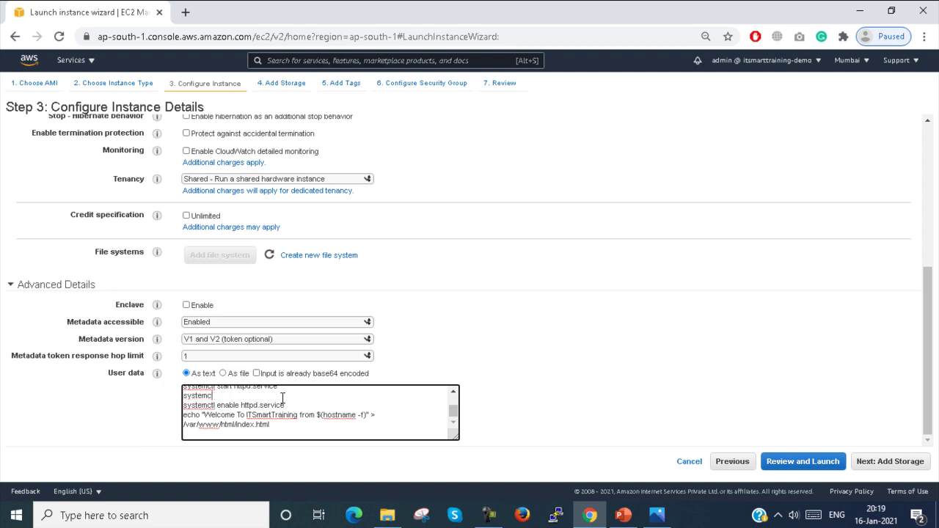
key(BackSpace)
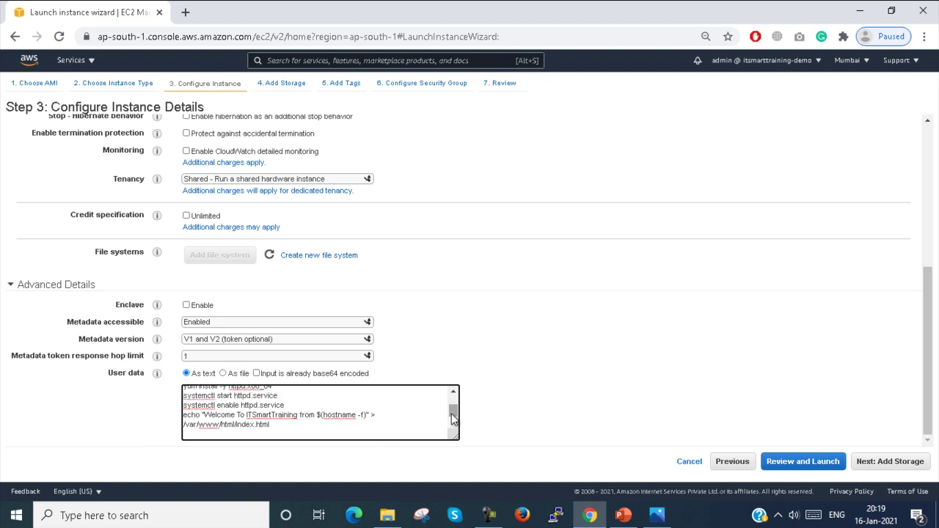
drag(453, 413, 454, 407)
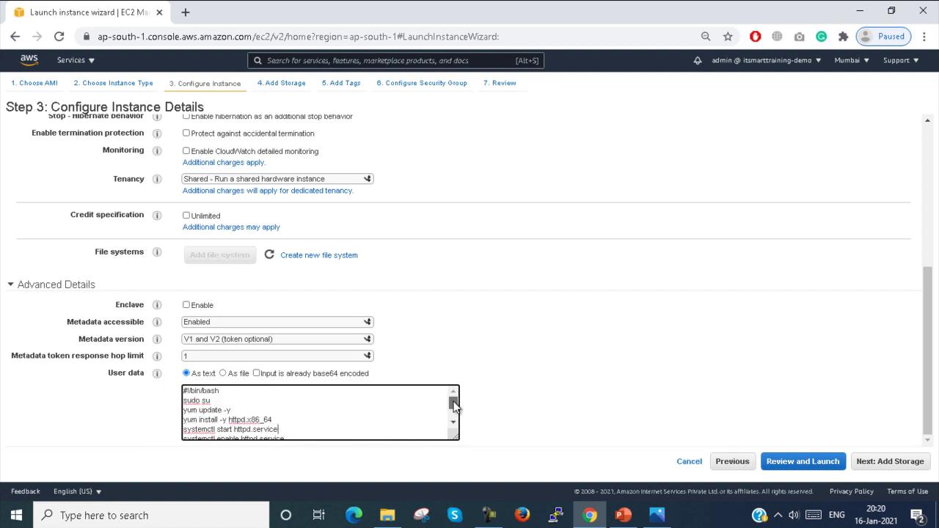
scroll(453, 411, down, 2)
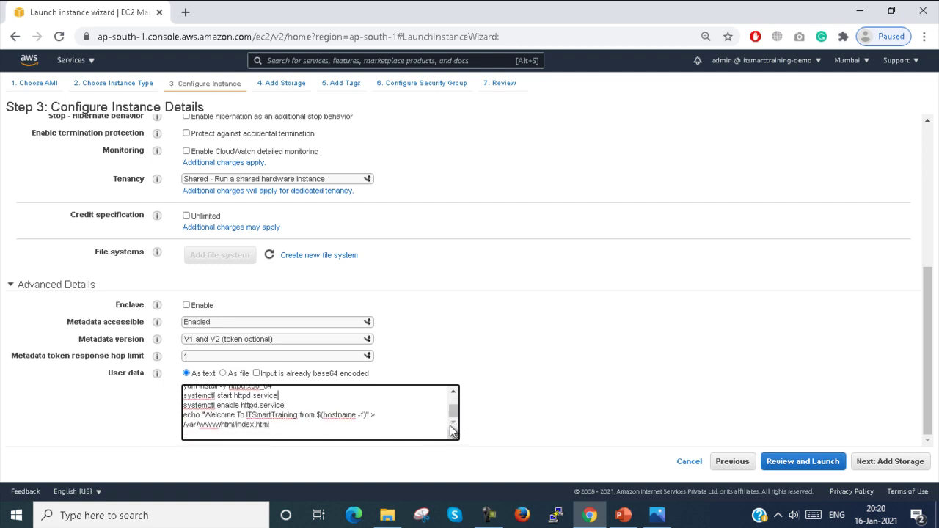
Step: Keep the default storage and tags, assign the existing security group ITSmartSG, and proceed to the launch review
click(896, 462)
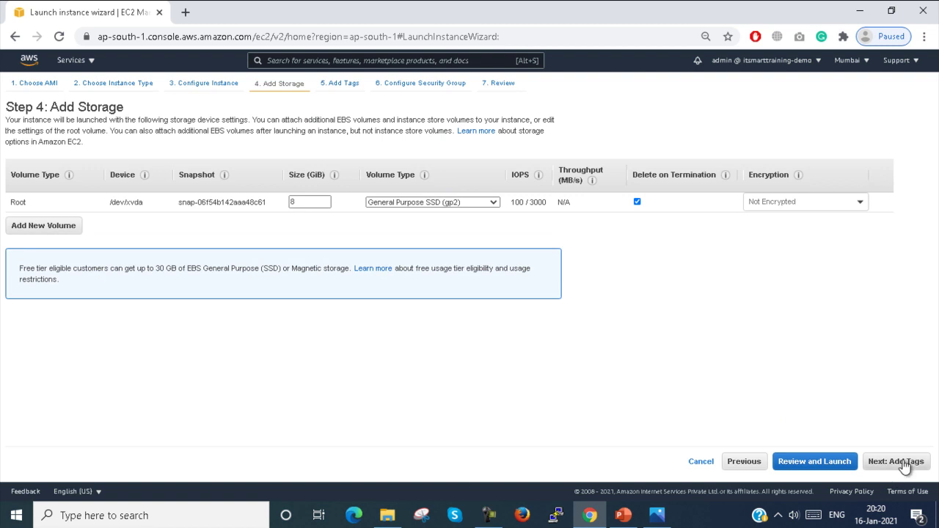
click(905, 463)
click(902, 464)
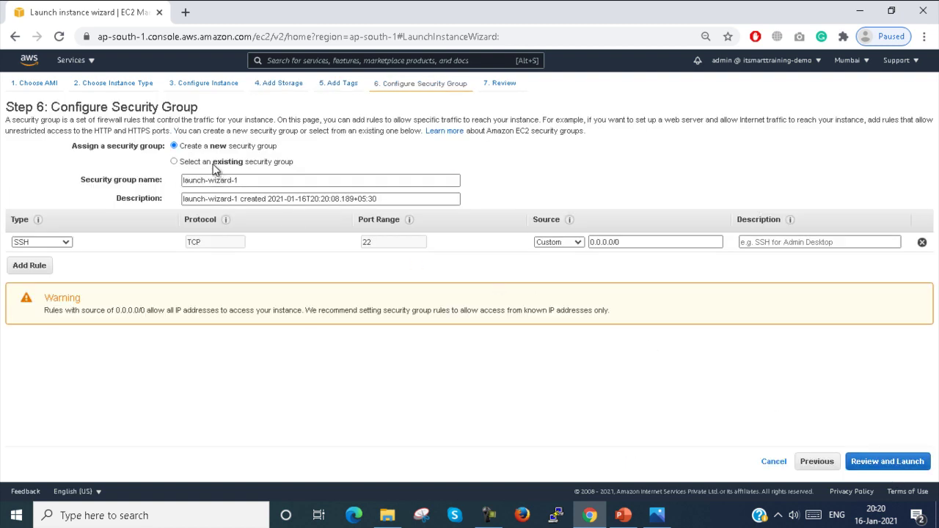
click(215, 163)
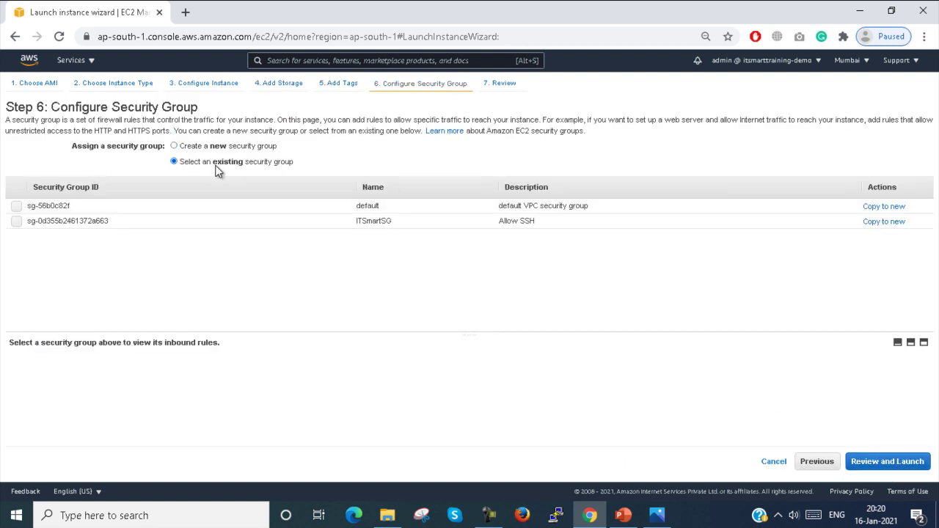
click(16, 223)
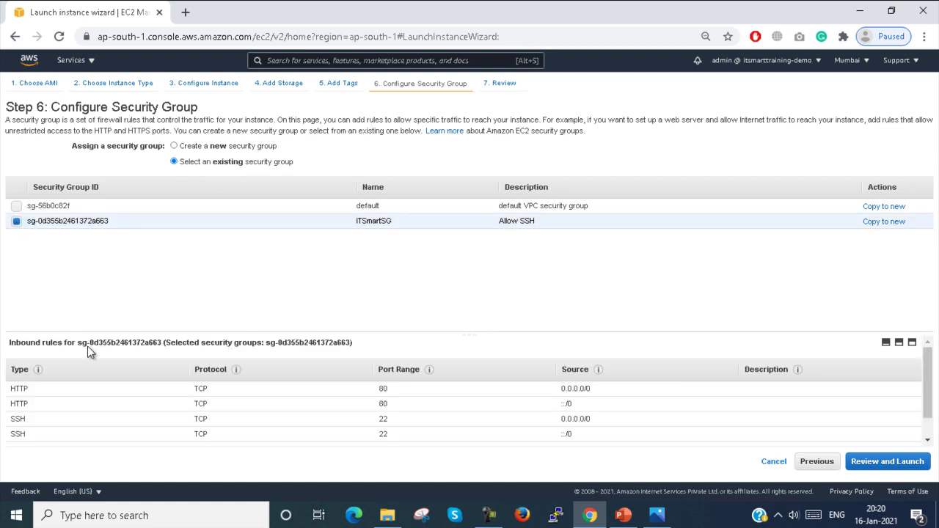
click(900, 463)
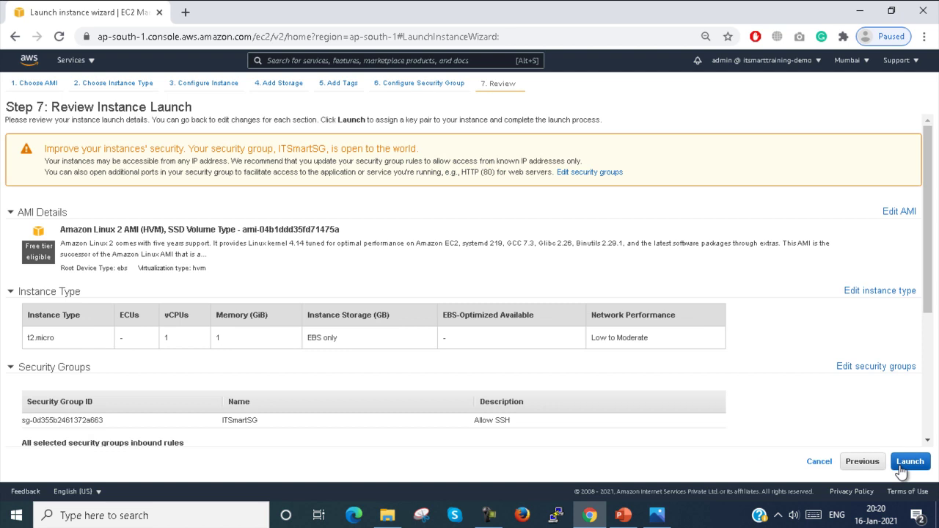
Step: Launch the instance with a newly created and downloaded key pair named Amazon-2, and view the instances list
click(911, 463)
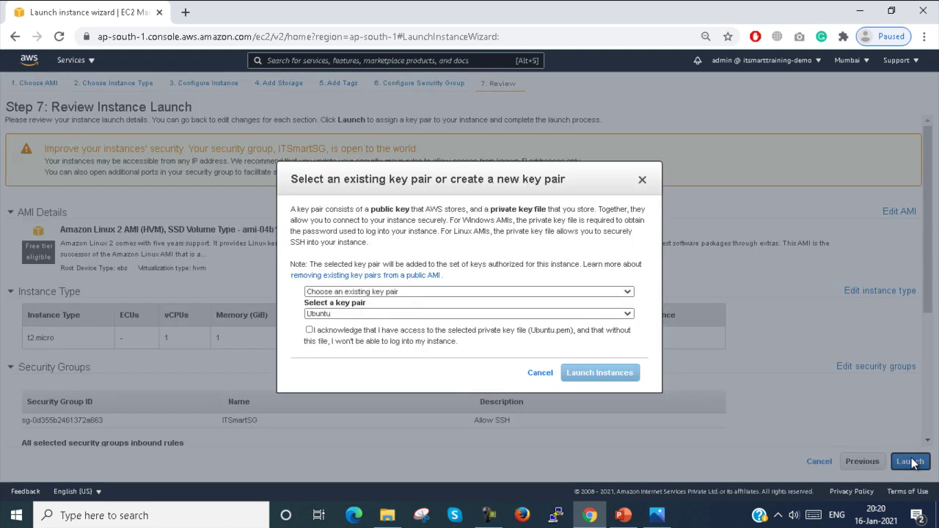
click(506, 292)
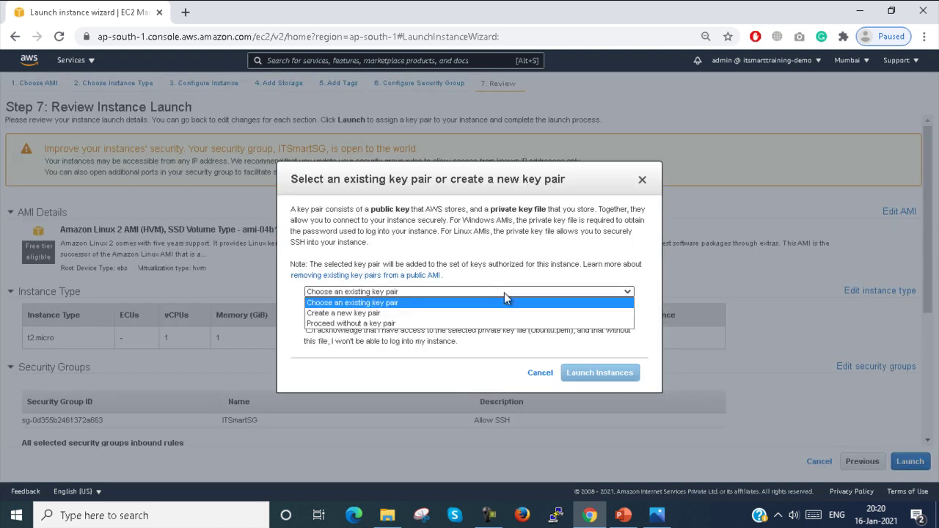
click(419, 313)
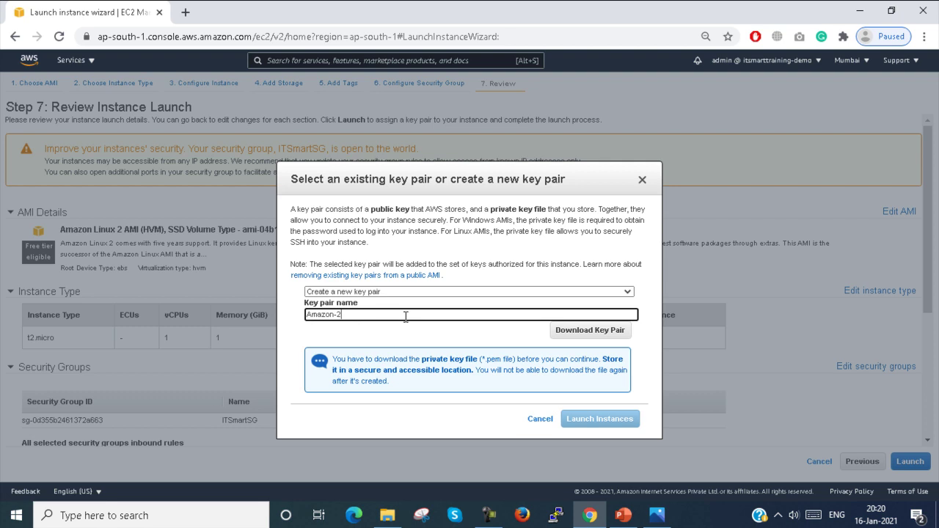
click(601, 339)
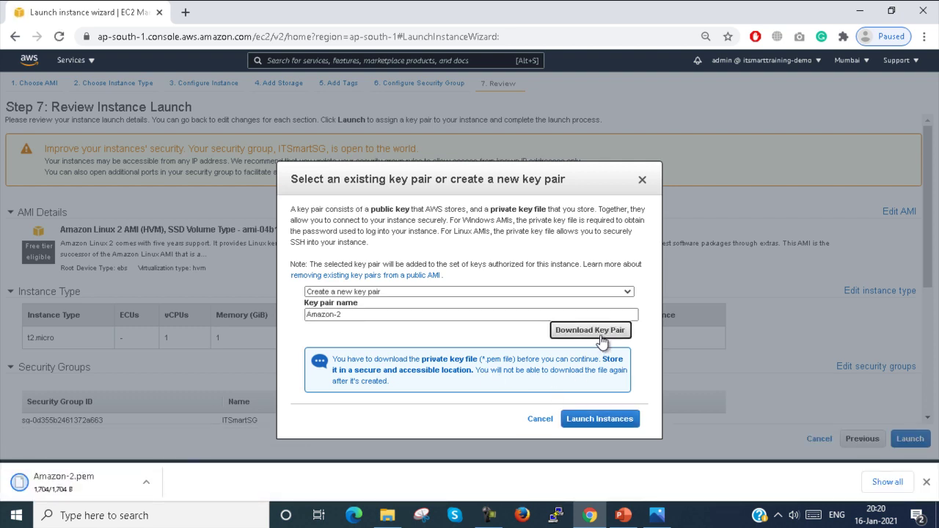
click(606, 418)
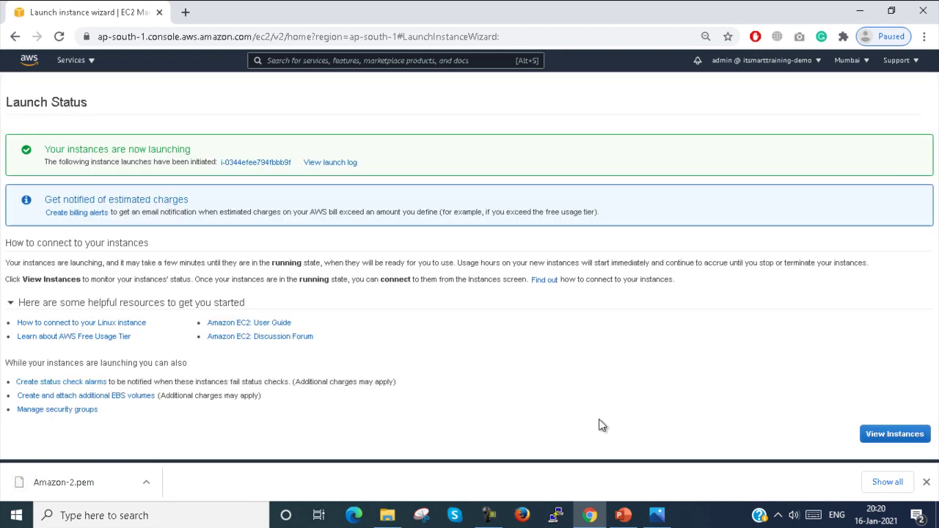
click(922, 440)
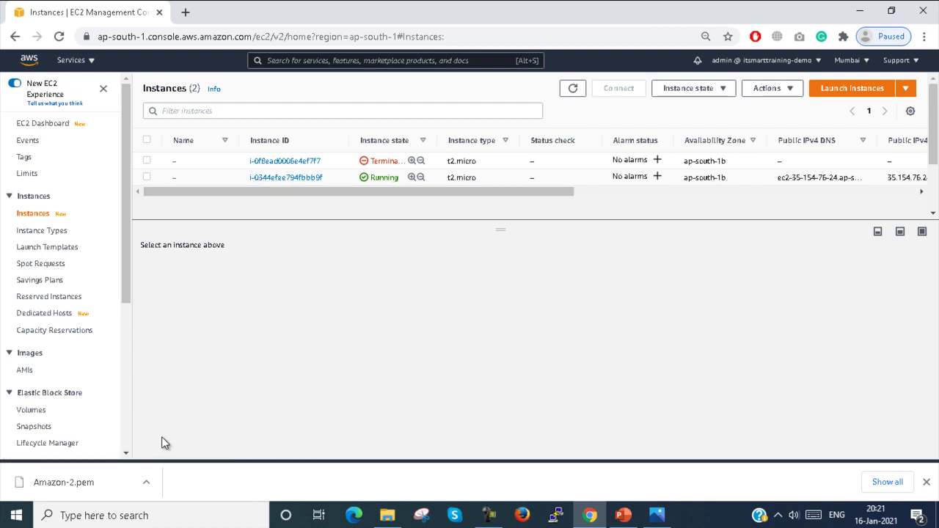
Step: Open PuTTYgen and load the private key file Amazon-2.pem from Downloads, with all file types shown
click(119, 515)
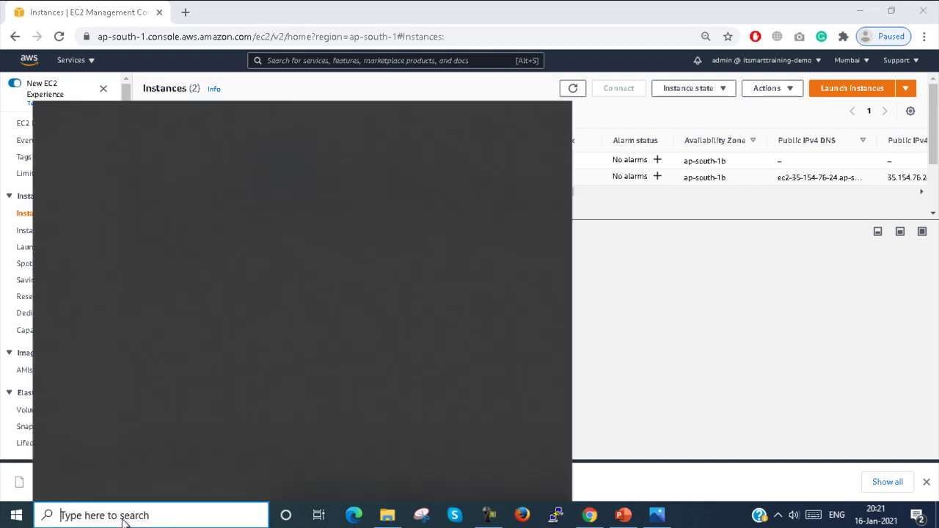
text(puttygen)
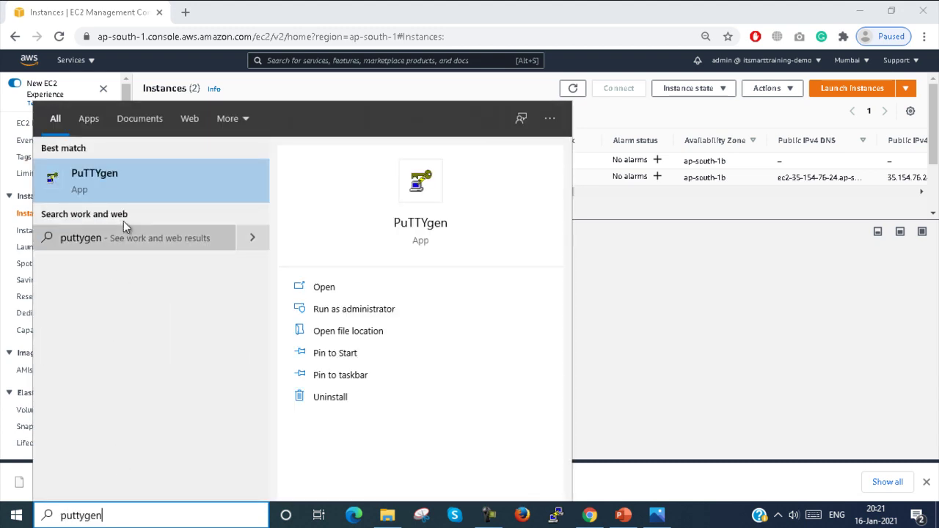
click(128, 184)
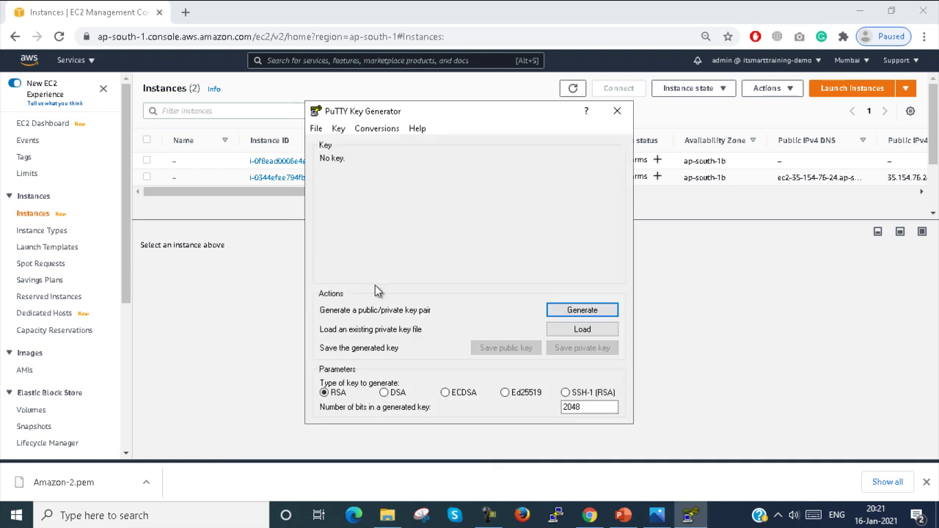
click(573, 331)
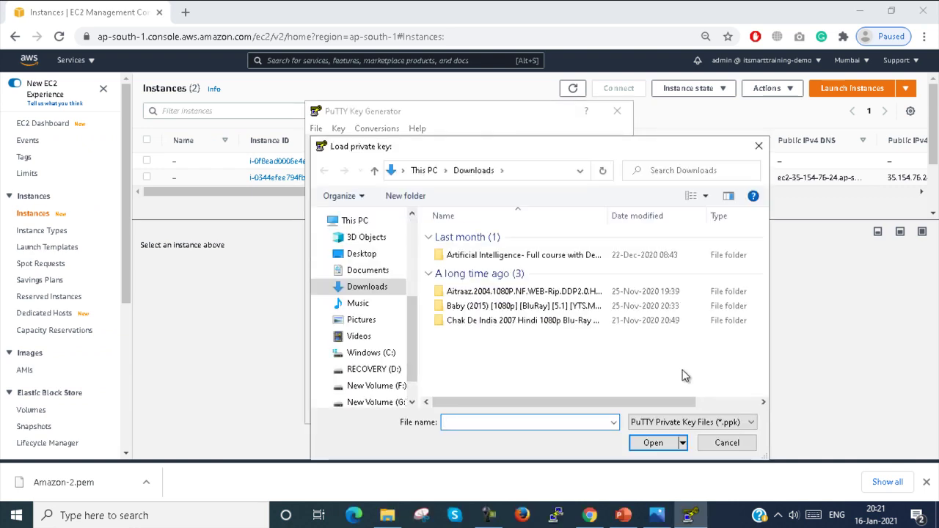
click(725, 423)
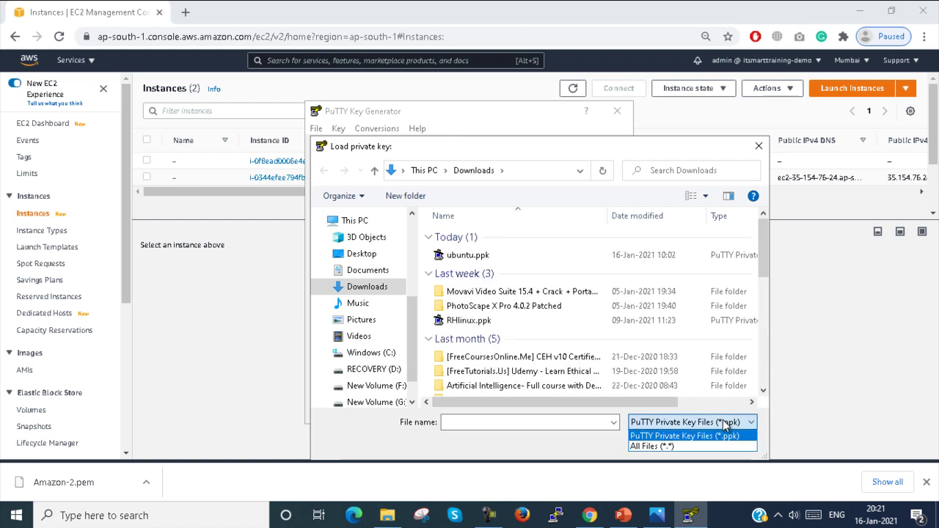
click(700, 447)
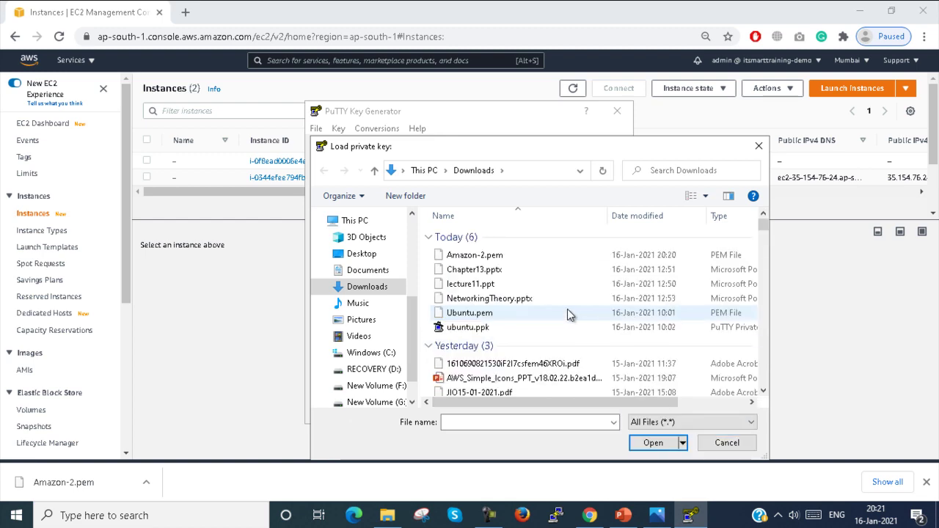
click(494, 259)
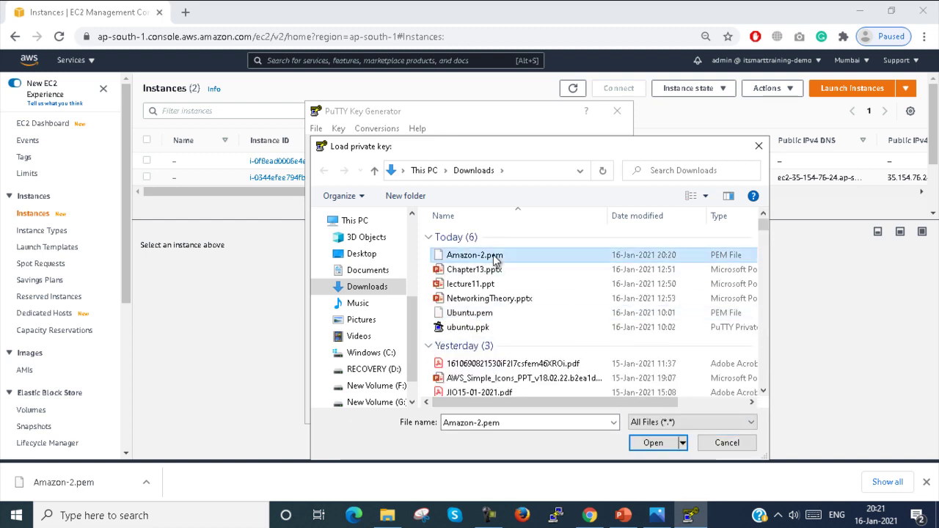
click(674, 444)
click(554, 321)
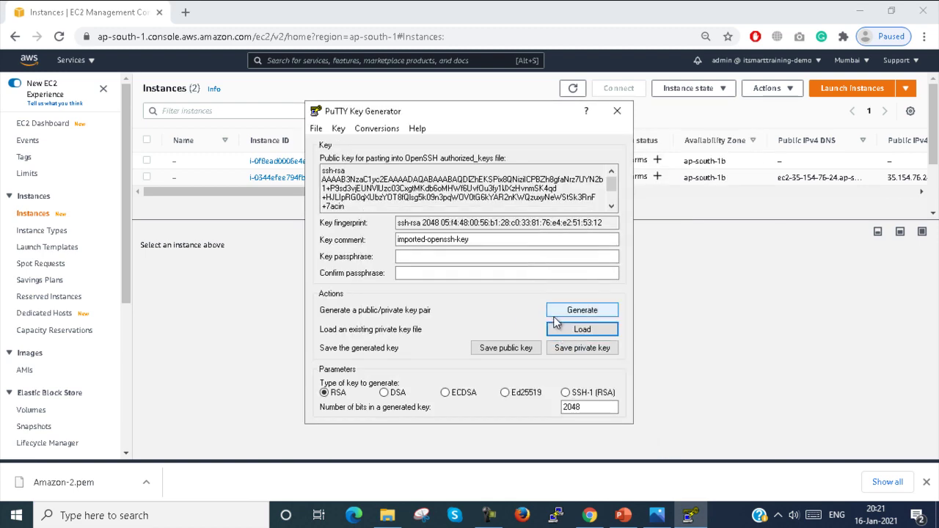
Step: Save the loaded private key without a passphrase as a PPK file named amazon in Downloads, and close PuTTYgen
click(580, 350)
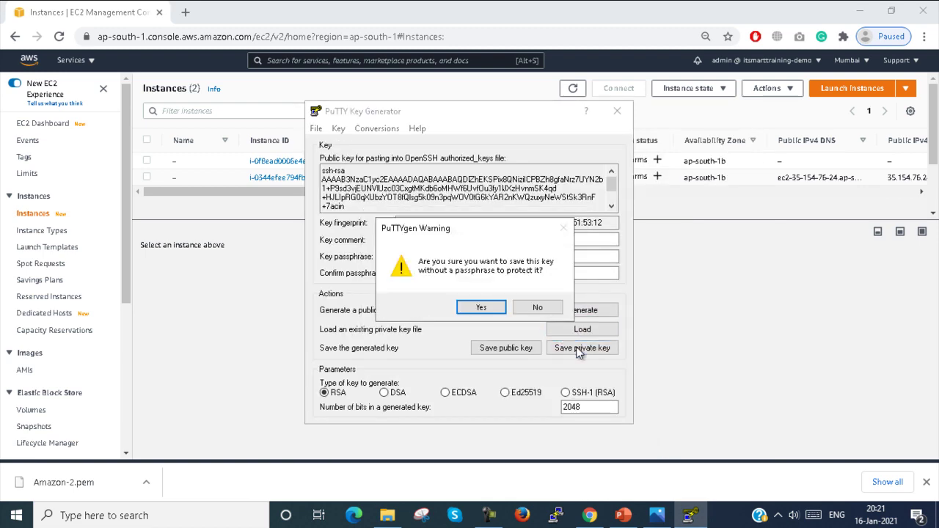
click(478, 308)
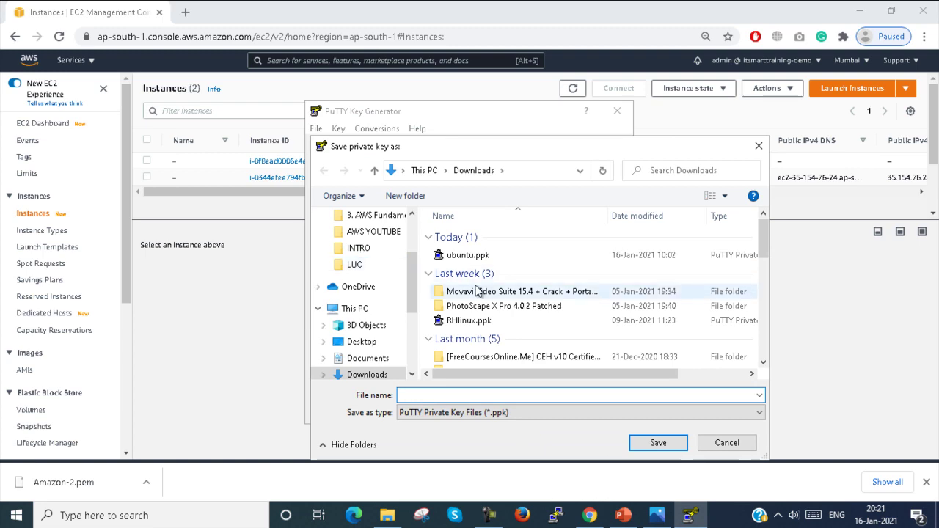
text(amazon)
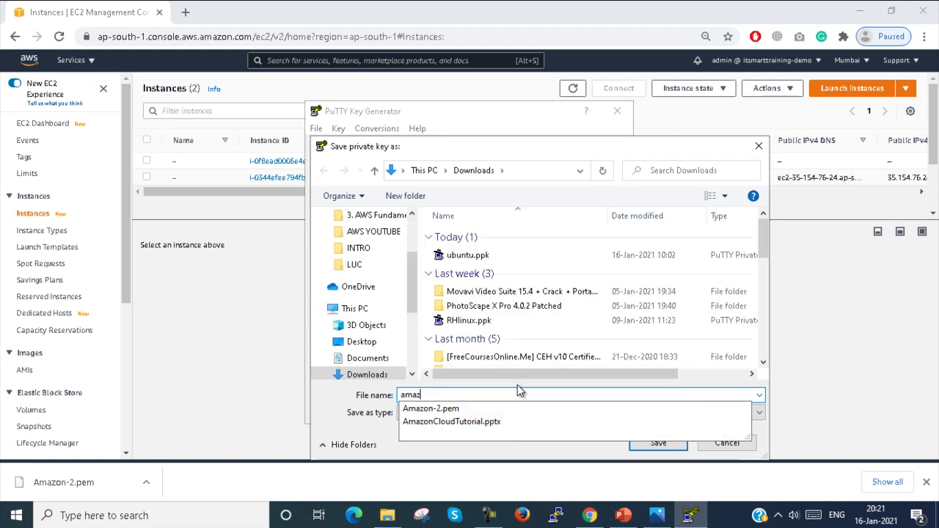
click(477, 461)
click(657, 443)
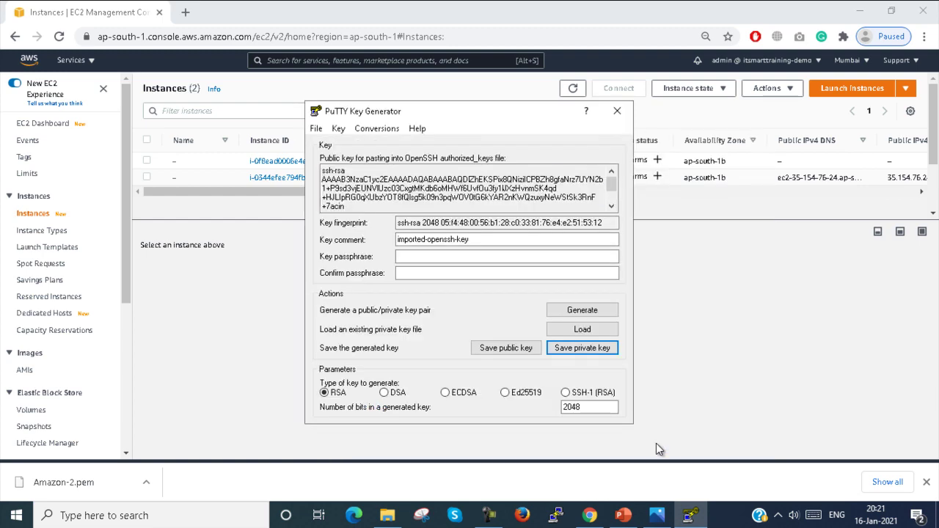
click(616, 114)
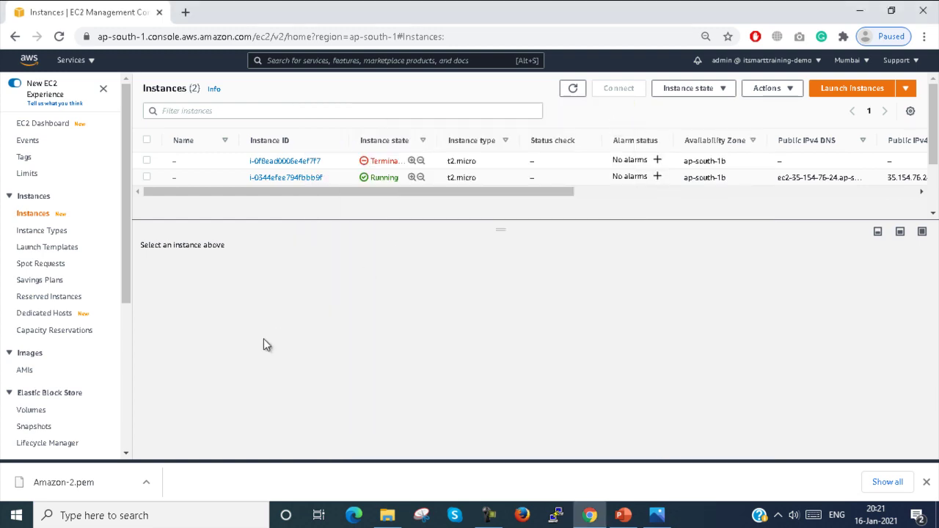
Step: Search Windows for PuTTY and open its configuration window
click(95, 521)
text(a,a)
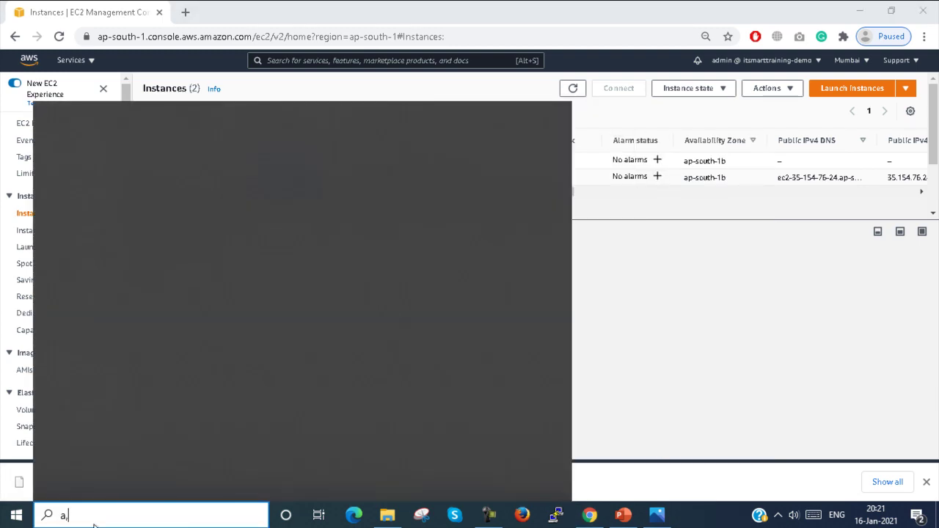
key(BackSpace)
key(BackSpace)
key(BackSpace)
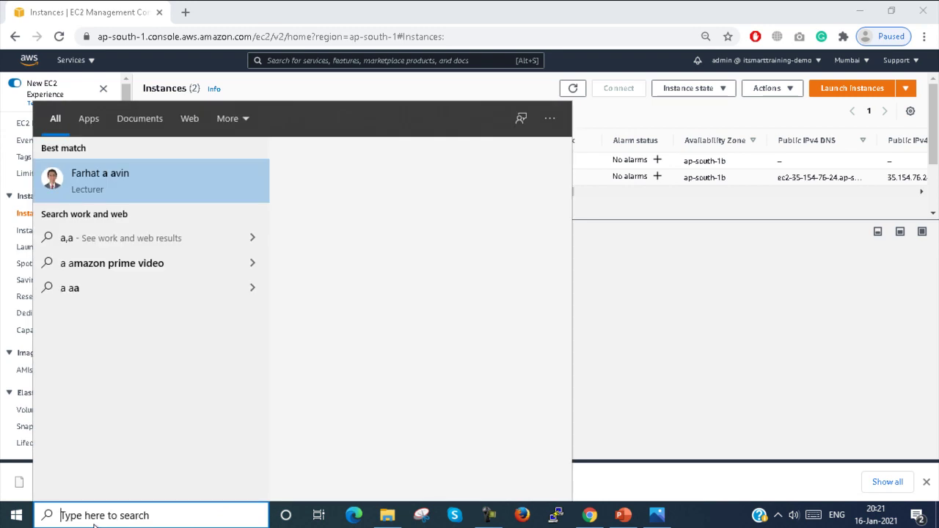
text(putt)
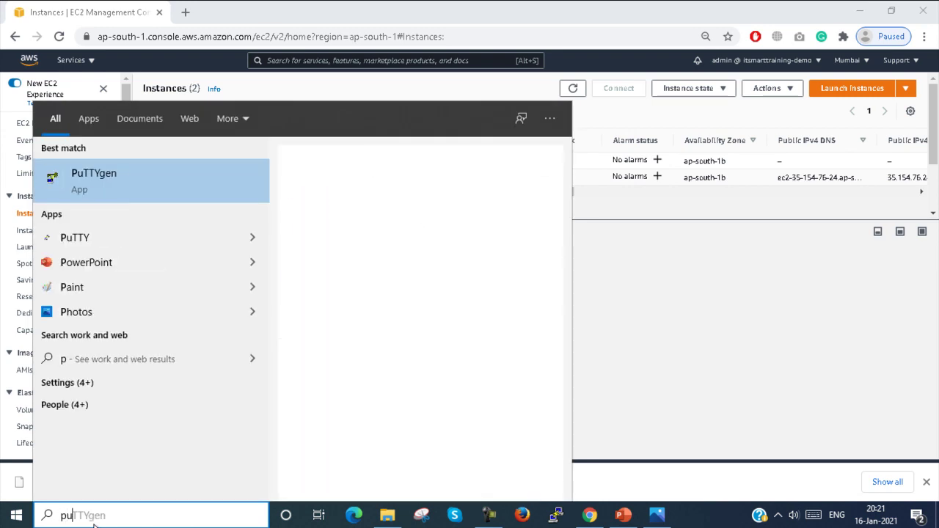
click(77, 246)
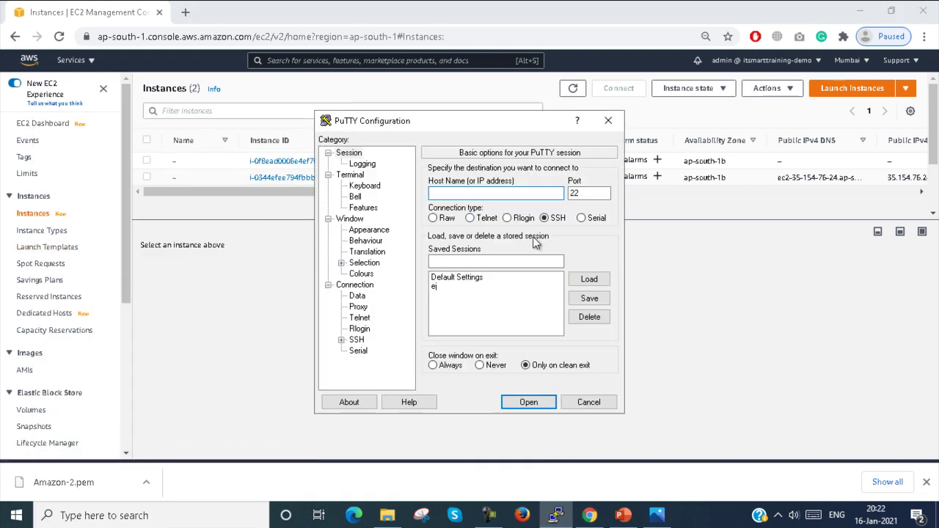
Step: Copy the running instance's public IPv4 address, 35.154.76.24, from the EC2 console and enter it as the PuTTY host name
click(288, 226)
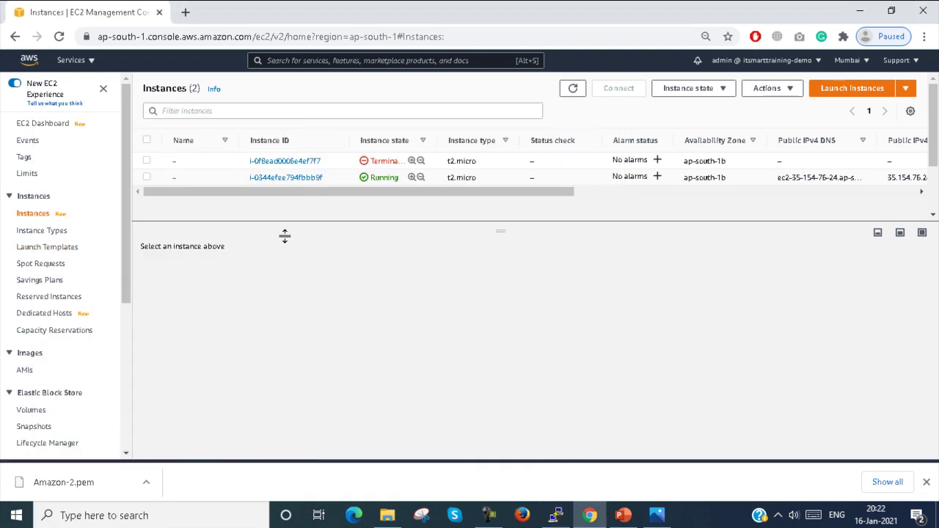
click(146, 178)
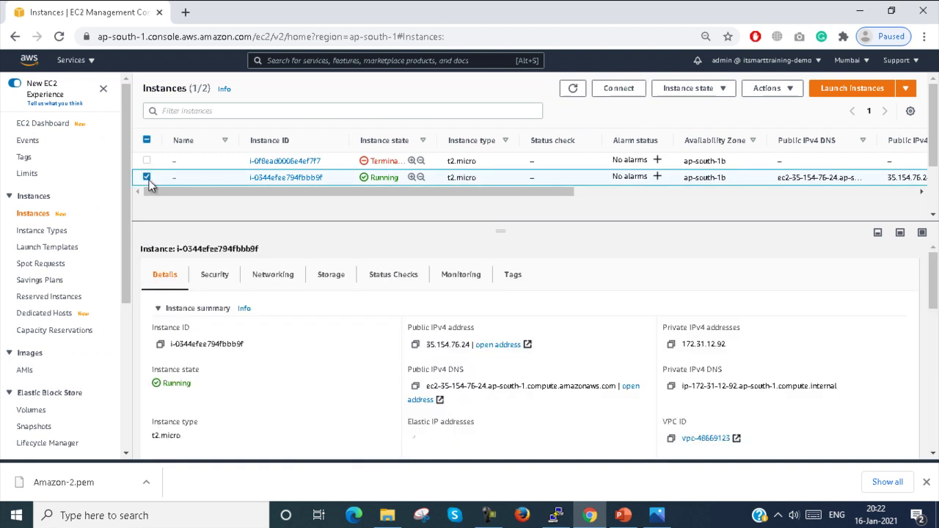
click(147, 178)
click(147, 179)
click(416, 346)
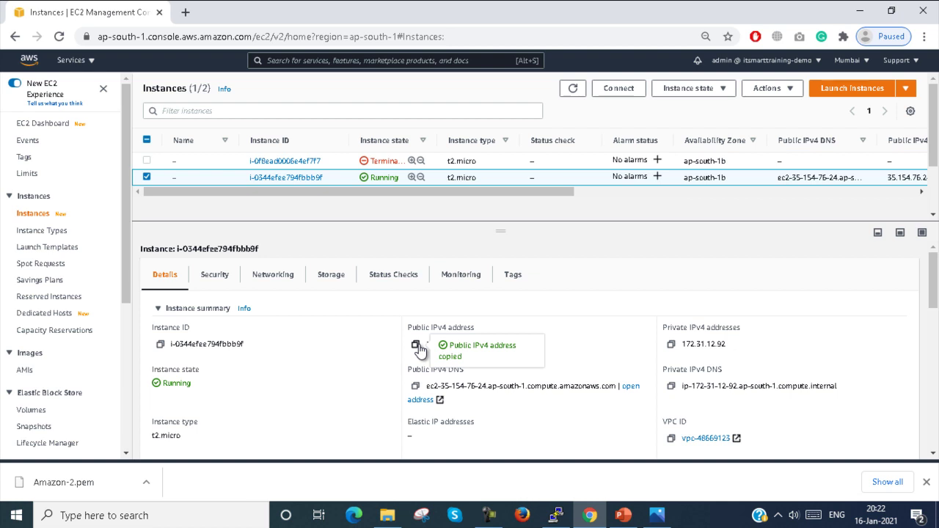
drag(473, 346, 425, 346)
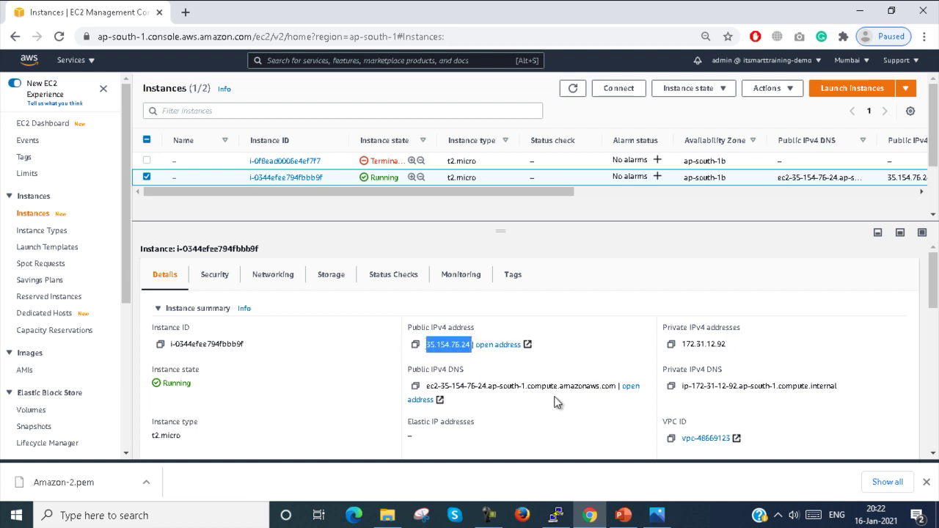
click(556, 515)
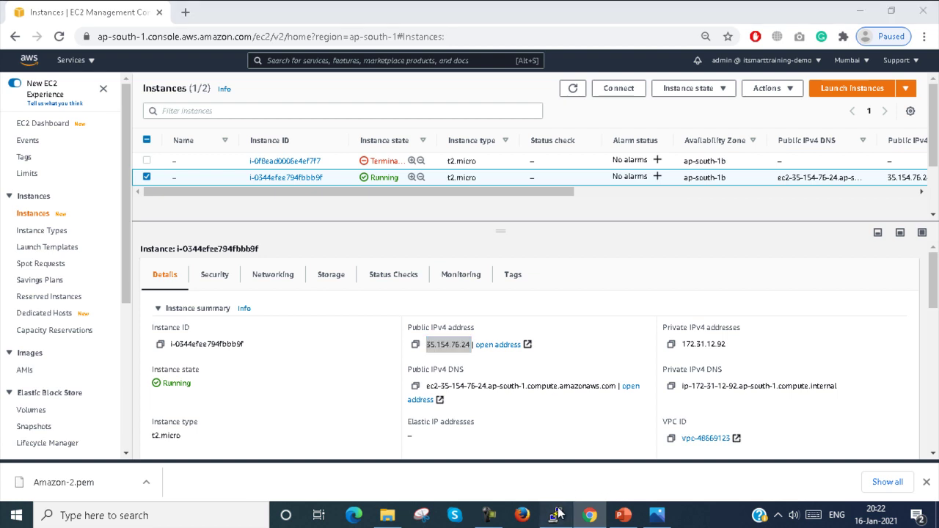
key(ctrl+v)
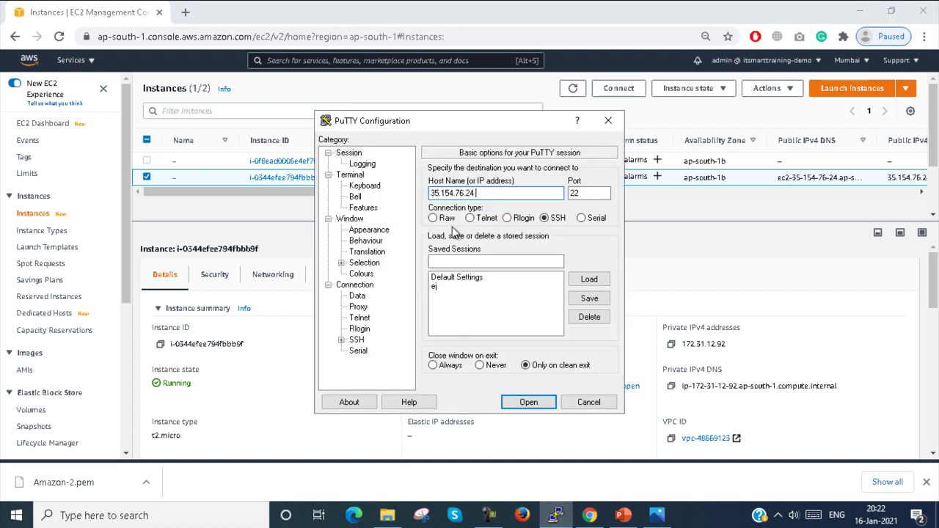
Step: Set amazon.ppk from Downloads as the private key file for SSH authentication and open the PuTTY session
click(356, 339)
click(341, 340)
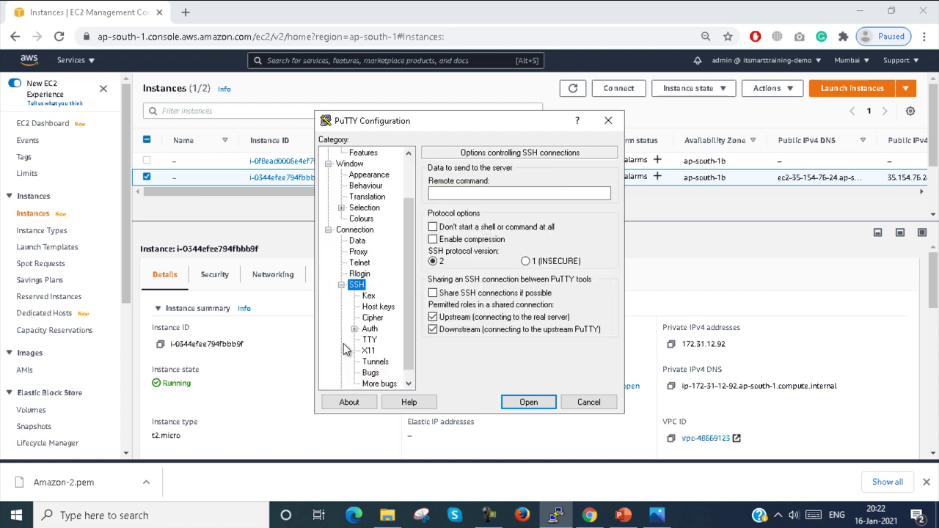
click(368, 329)
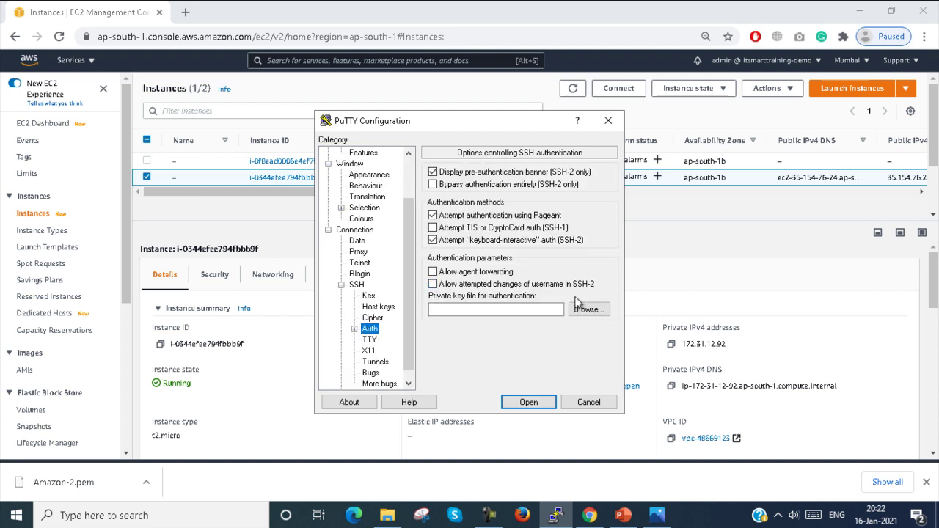
click(583, 309)
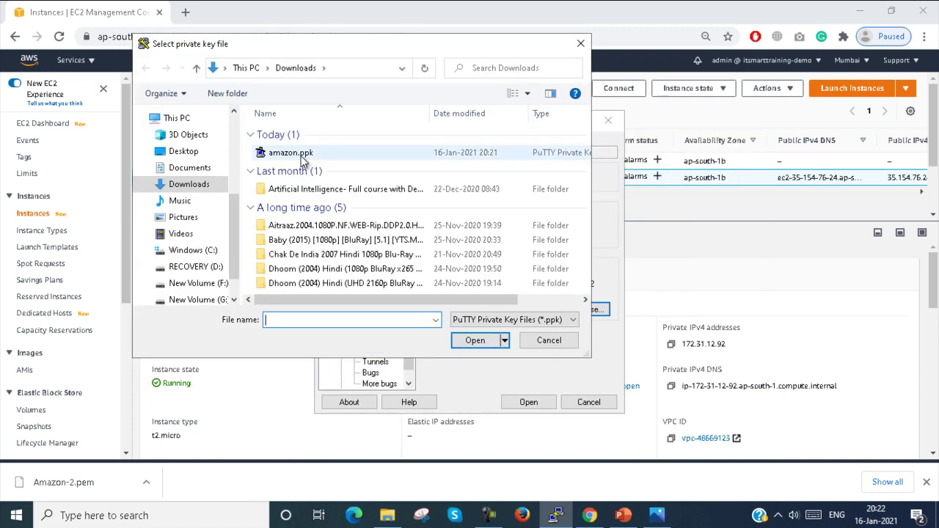
click(288, 152)
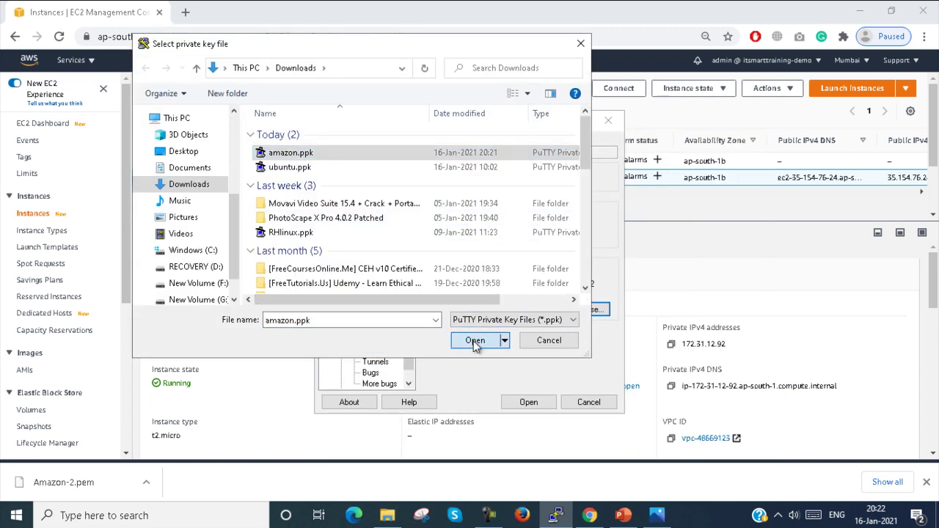
click(474, 341)
click(542, 403)
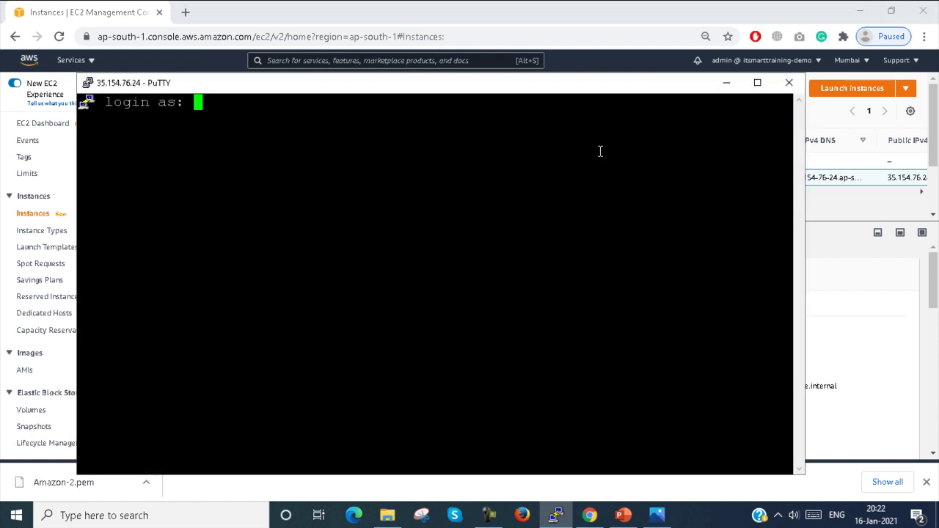
Step: Minimize the terminal and look up the login user name in the SSH client connection instructions for the selected instance
click(726, 83)
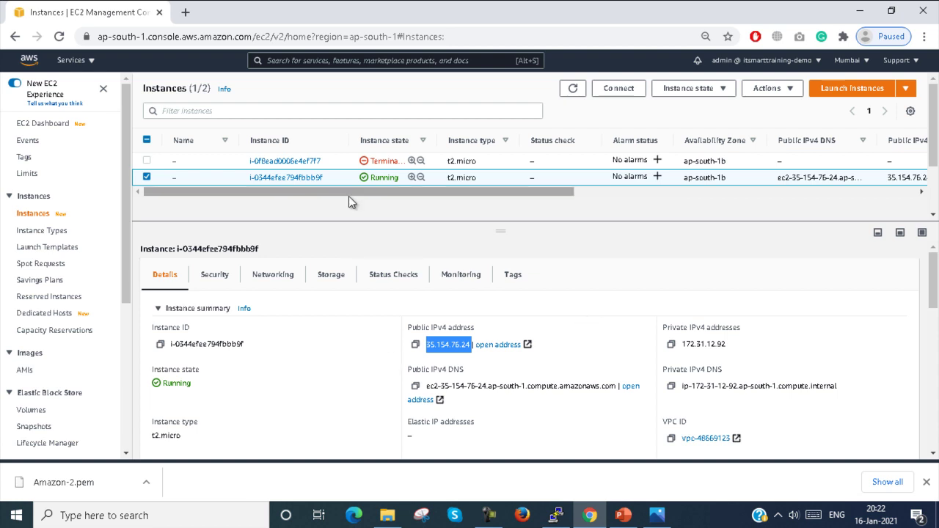
click(616, 89)
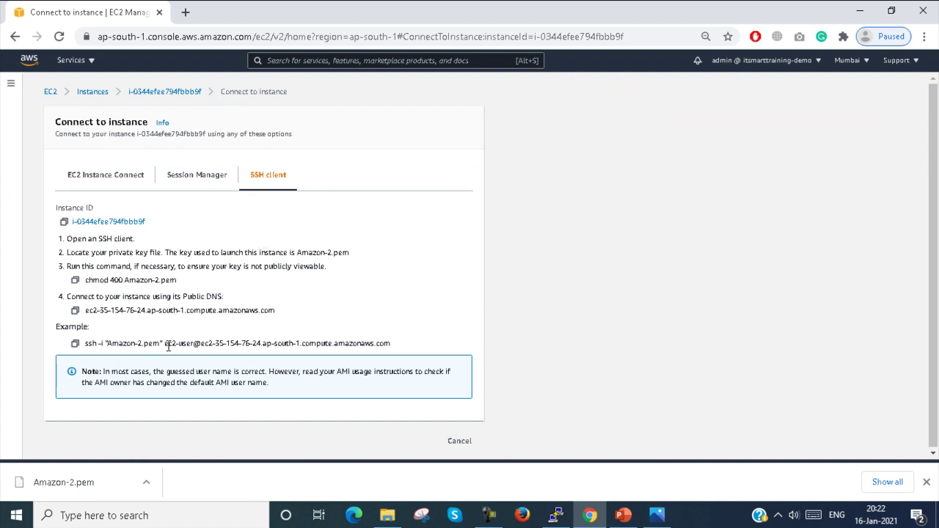
drag(165, 348, 191, 347)
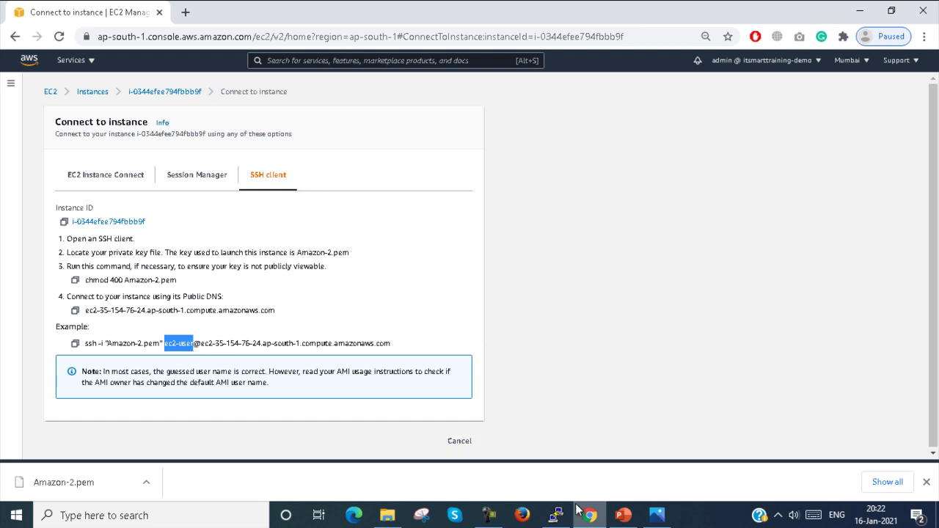
Step: Switch back to the PuTTY terminal and log in to the instance as ec2-user
click(555, 516)
text(e)
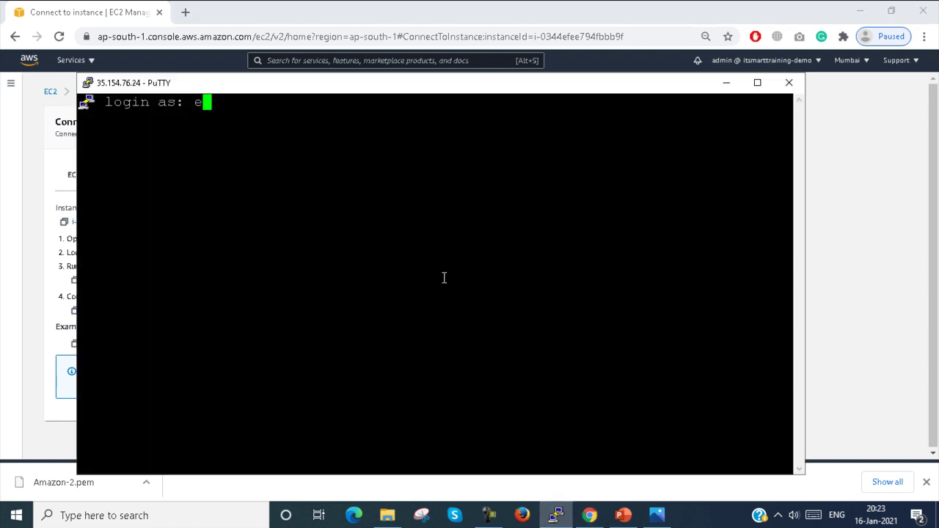
text(c2-us)
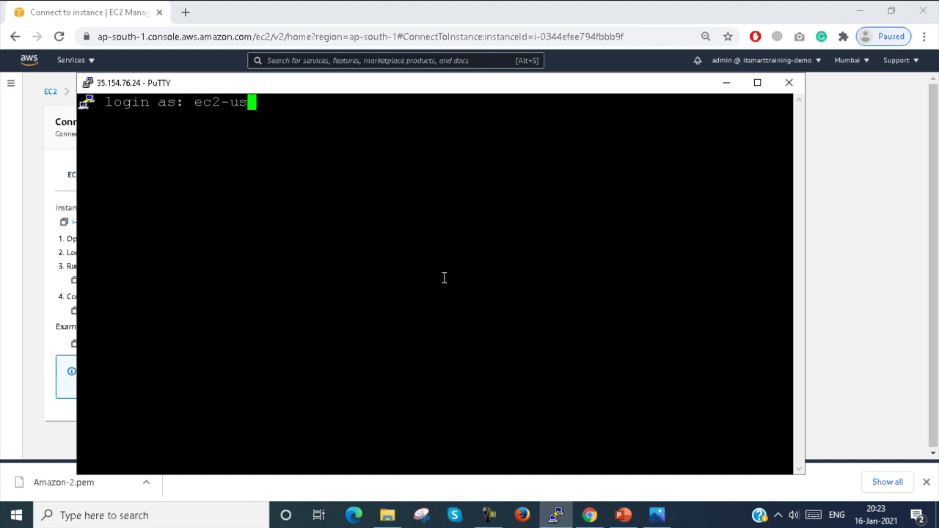
text(er)
key(Return)
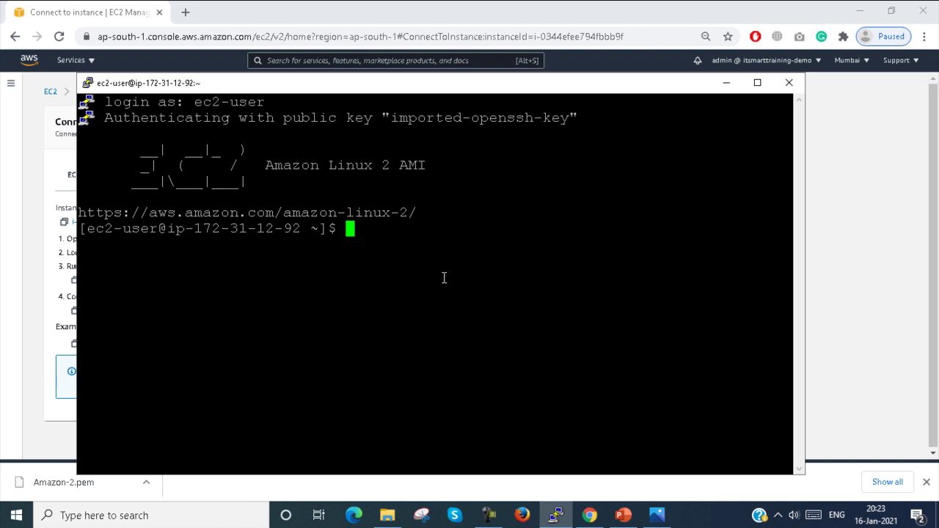
Step: Check the web server's service state on the instance by running systemctl status httpd
text(syste)
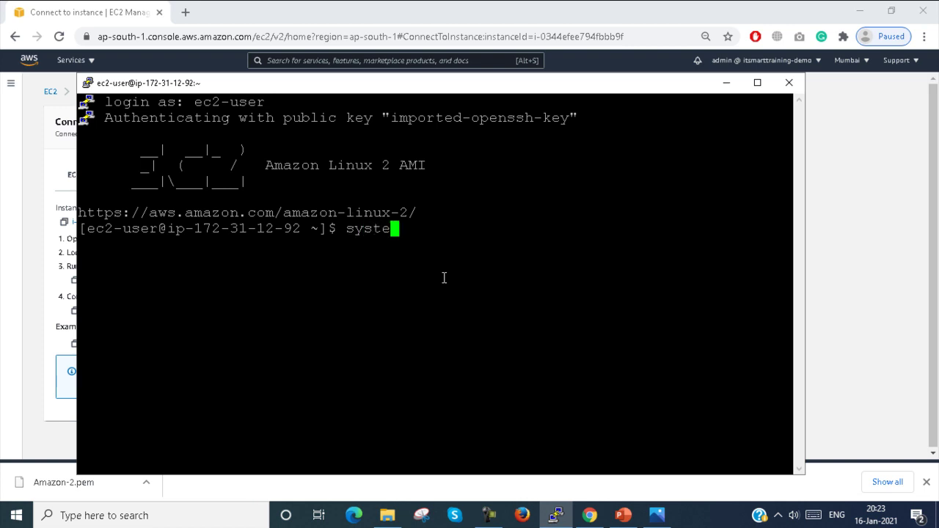
text(mctl statu)
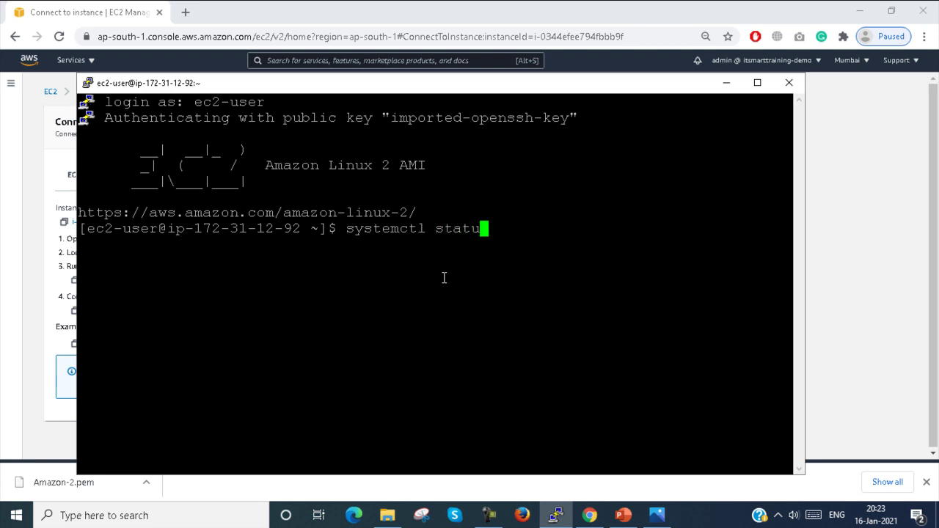
text(s httpd)
key(Return)
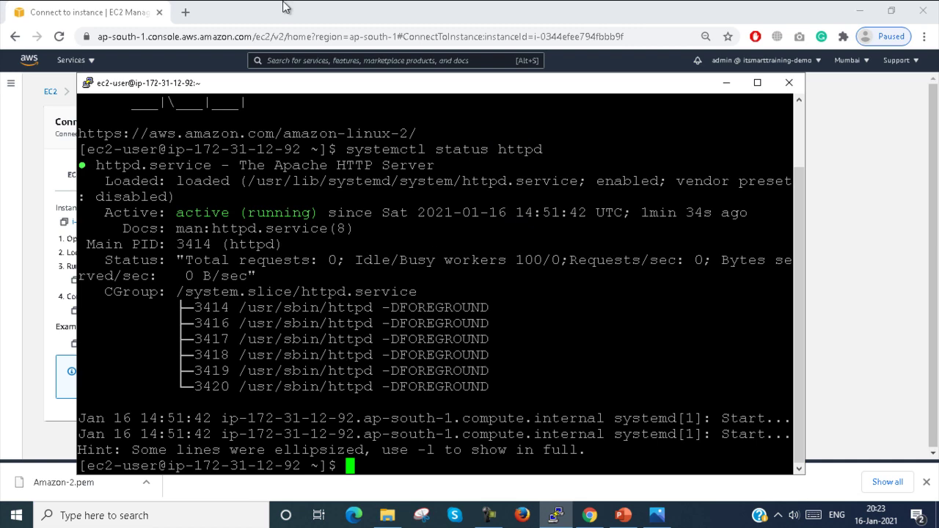
Step: Load the instance's public address 35.154.76.24 in a new Chrome tab to check the hosted web page
click(185, 13)
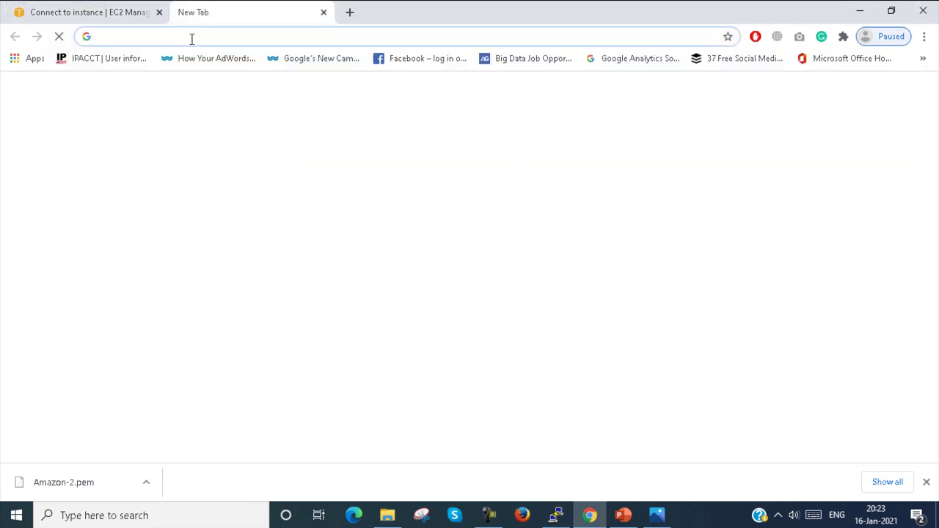
right_click(191, 38)
click(223, 129)
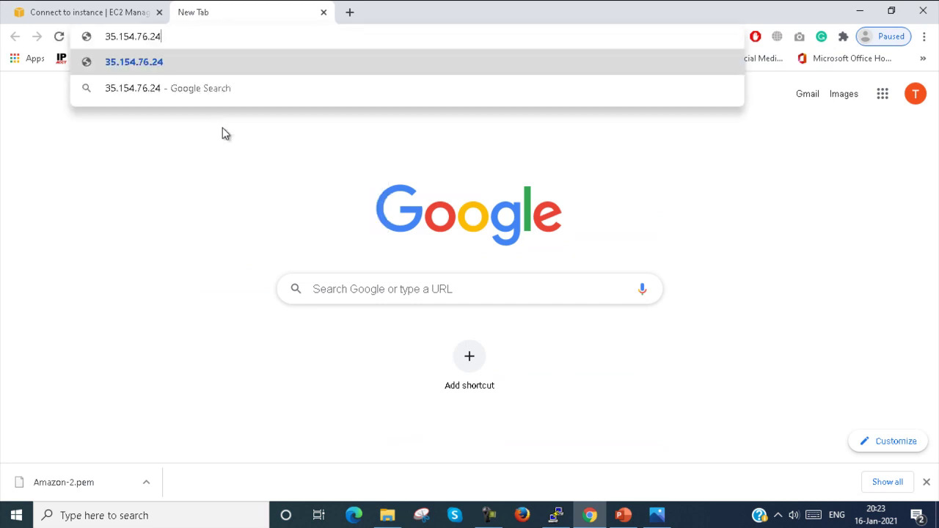
key(Return)
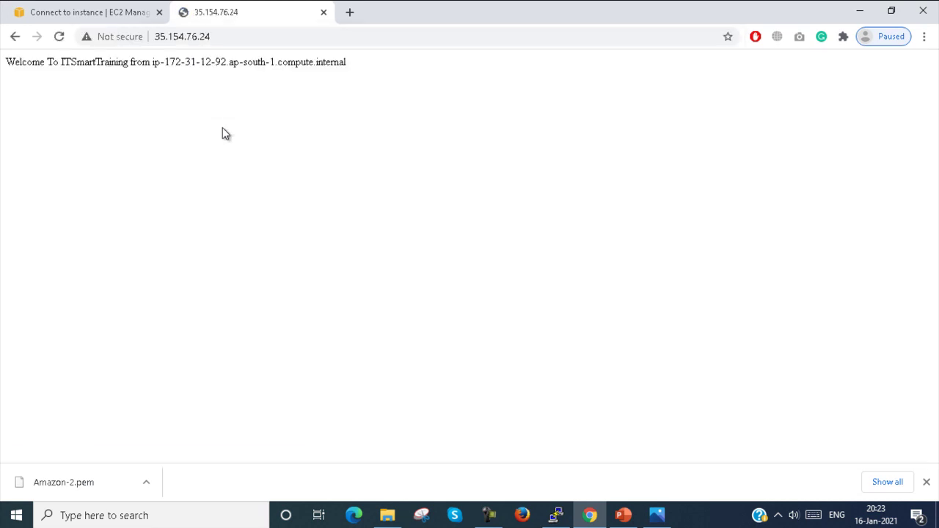